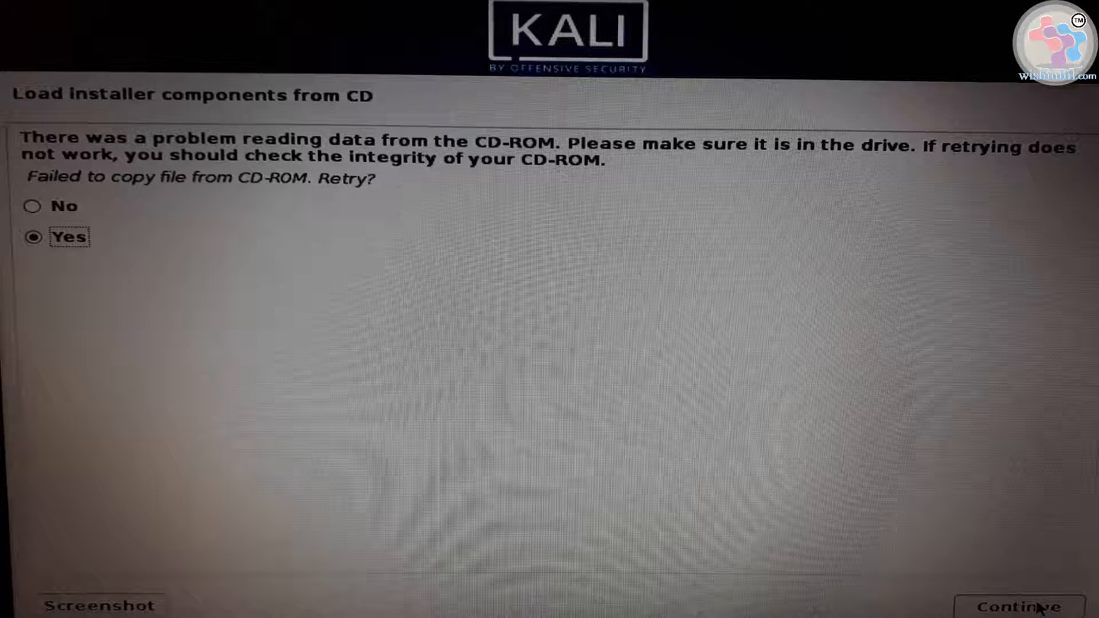
Open the kali-linux-2018.2-amd64 folder in File Explorer, then view the contents of USB Drive (D:)
{"action": "left_click", "coordinate": [1040, 607]}
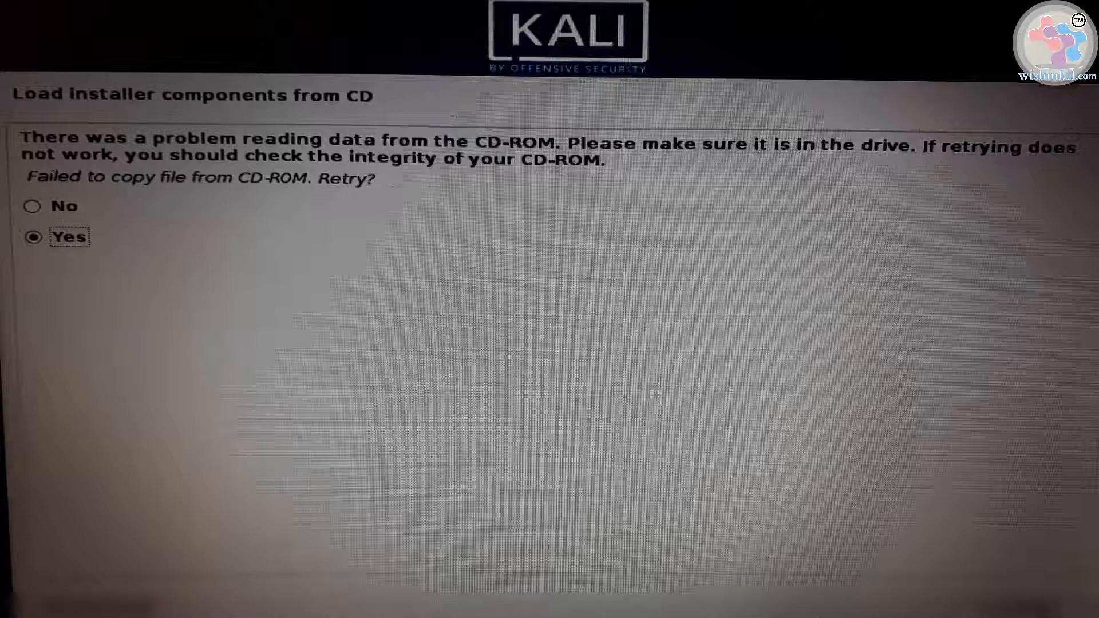
{"action": "key", "text": "super"}
{"action": "mouse_move", "coordinate": [285, 608]}
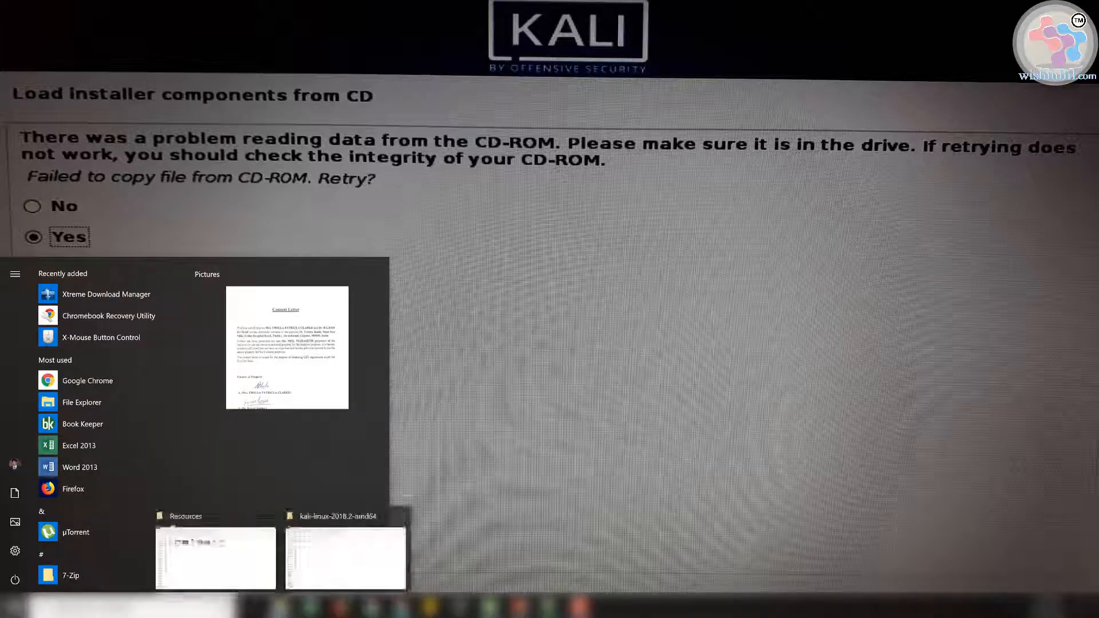
{"action": "left_click", "coordinate": [343, 552]}
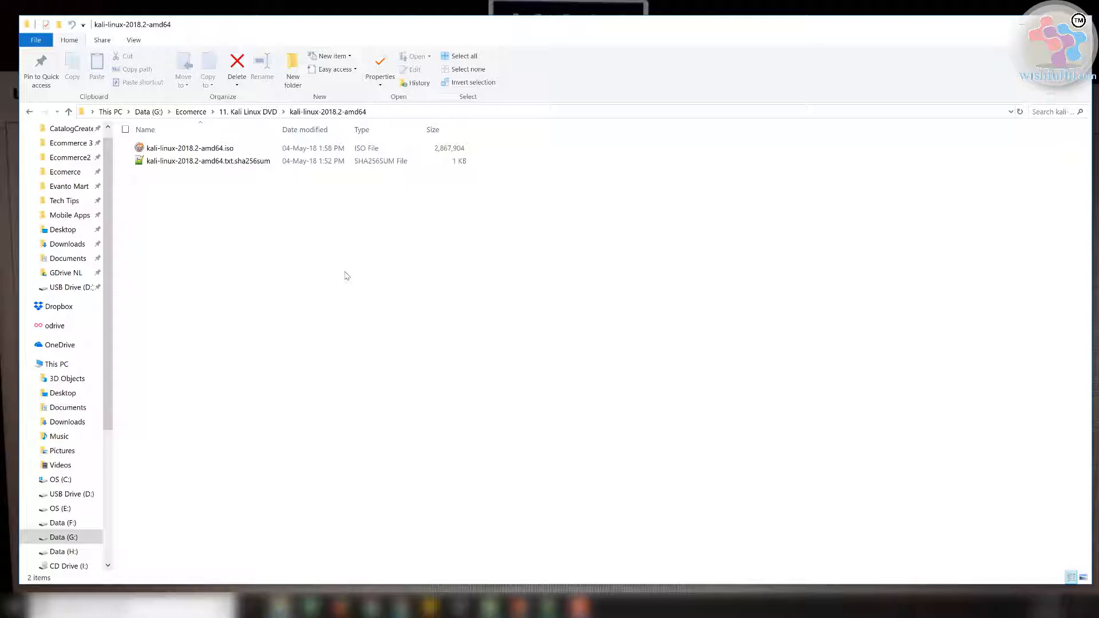
{"action": "left_click", "coordinate": [72, 494]}
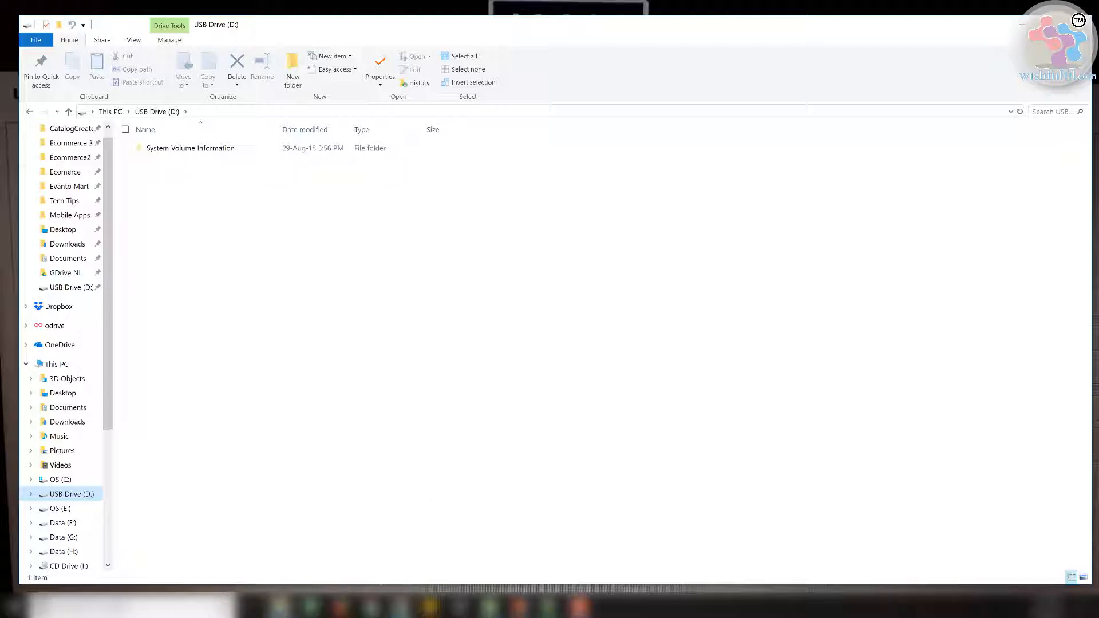
View the Win32 Disk Imager download page on SourceForge, then switch to the Resources folder in File Explorer
{"action": "mouse_move", "coordinate": [389, 601]}
{"action": "left_click", "coordinate": [400, 549]}
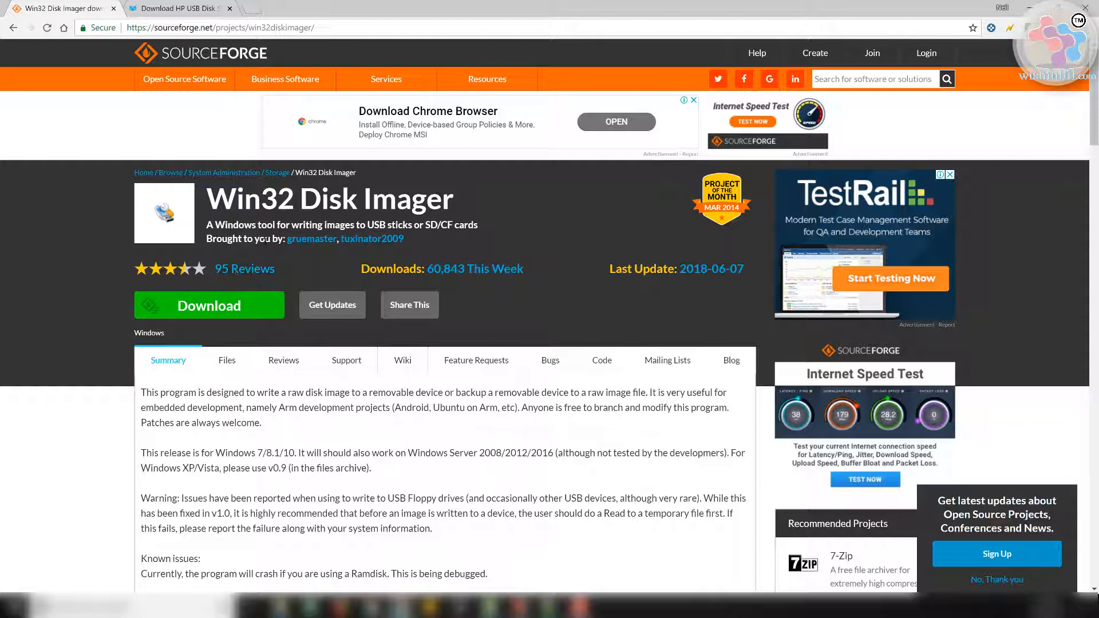
{"action": "left_click", "coordinate": [229, 307]}
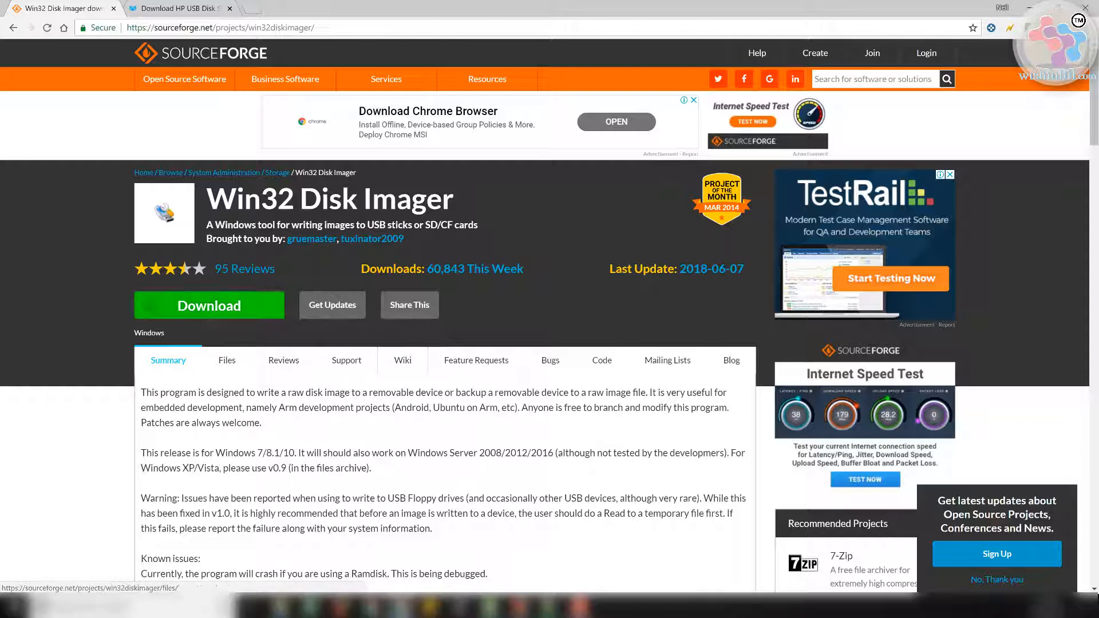
{"action": "mouse_move", "coordinate": [297, 602]}
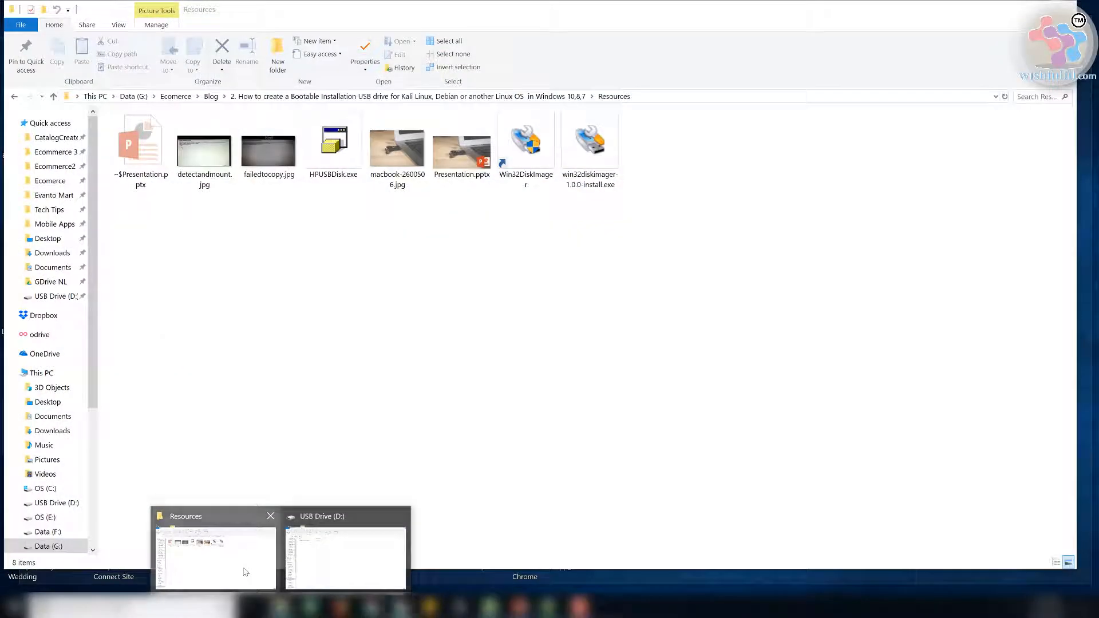
{"action": "left_click", "coordinate": [245, 572]}
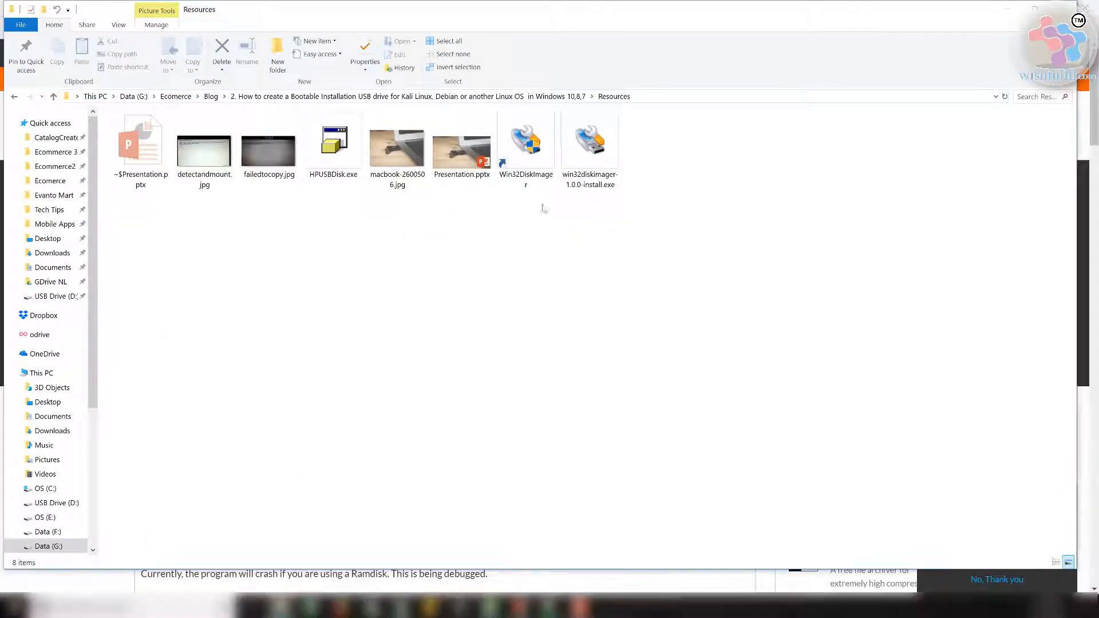
Run win32diskimager-1.0.0-install.exe, accept the license agreement, continue to the Ready to Install page and cancel the setup
{"action": "left_click", "coordinate": [596, 177]}
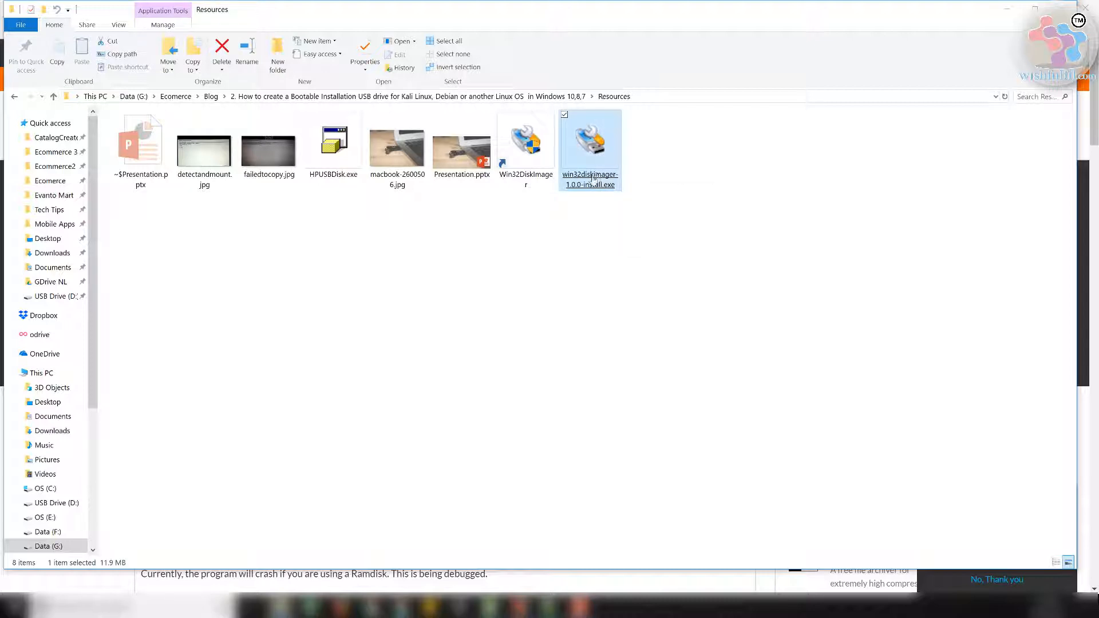
{"action": "left_click", "coordinate": [510, 507]}
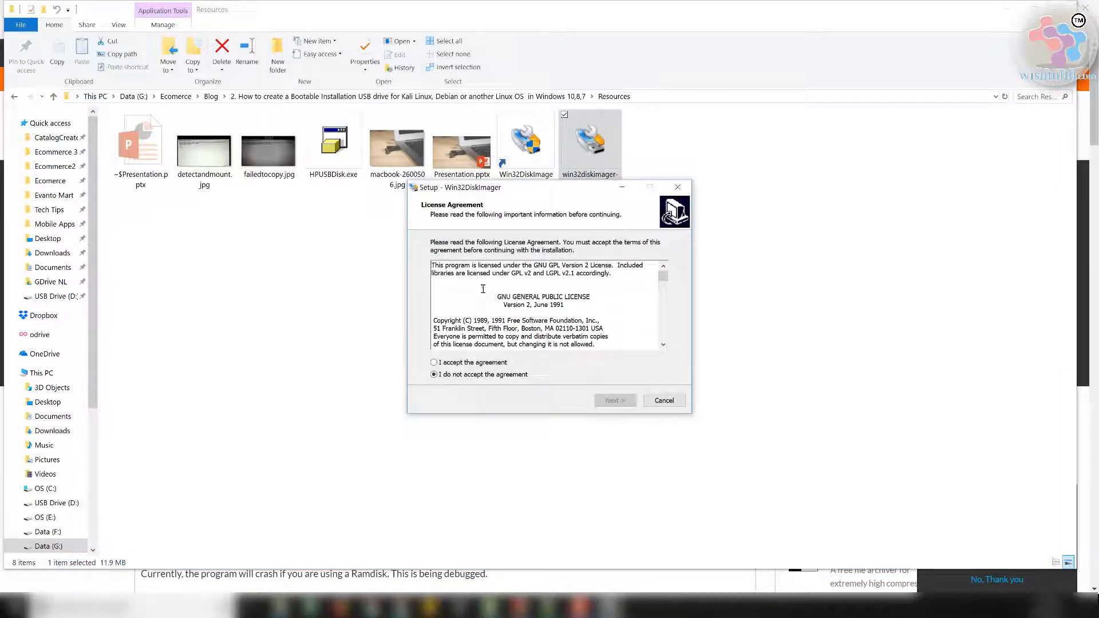
{"action": "left_click", "coordinate": [476, 363]}
{"action": "left_click", "coordinate": [620, 403]}
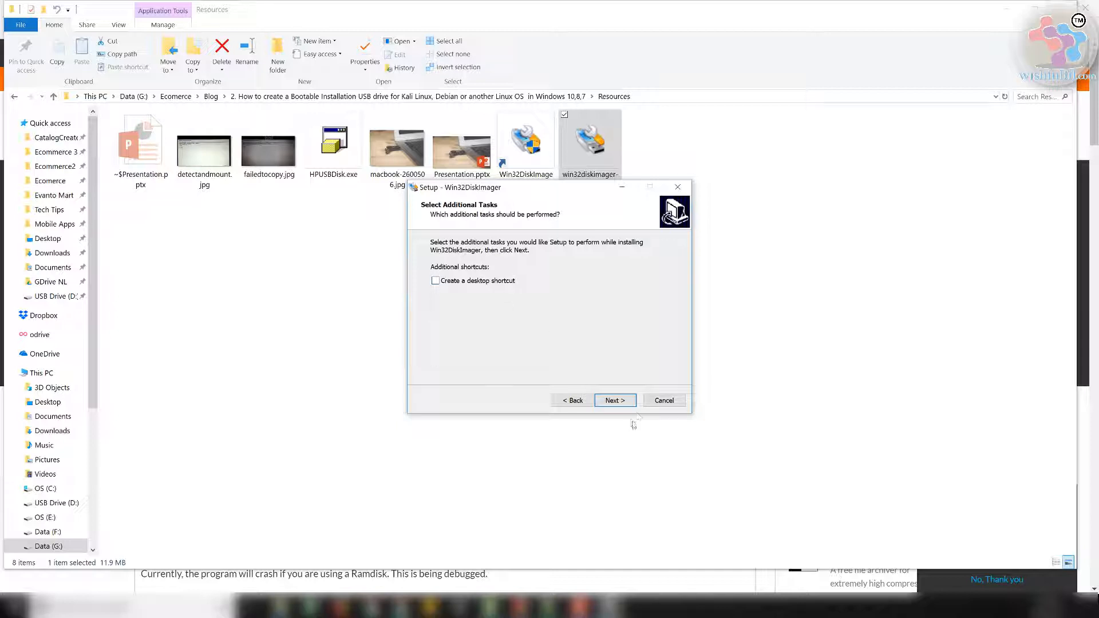
{"action": "left_click", "coordinate": [619, 402]}
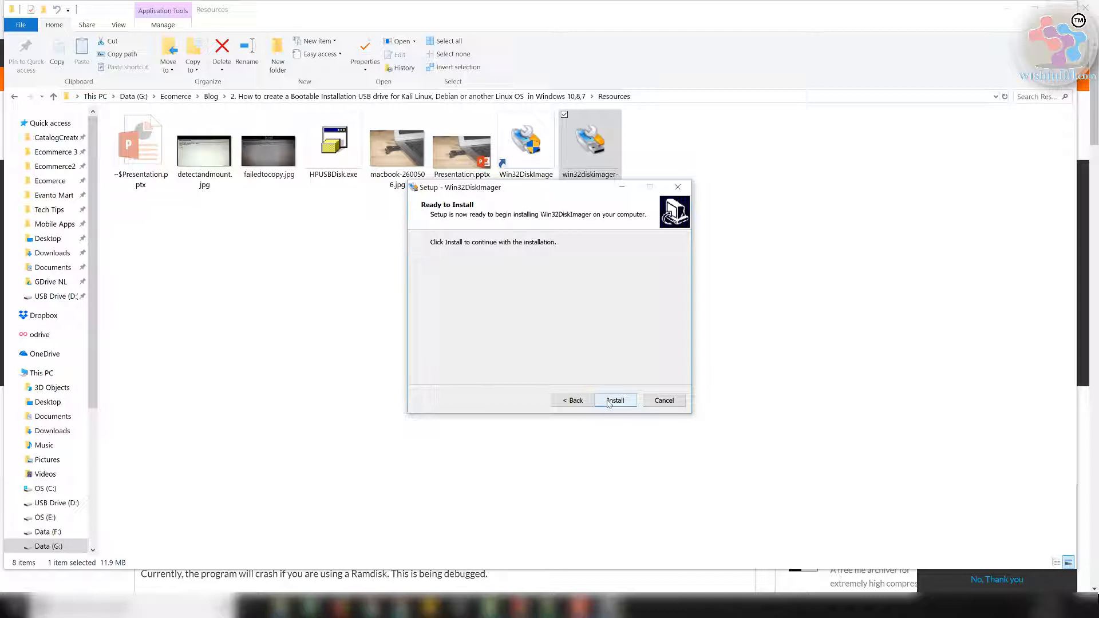
{"action": "left_click", "coordinate": [670, 401]}
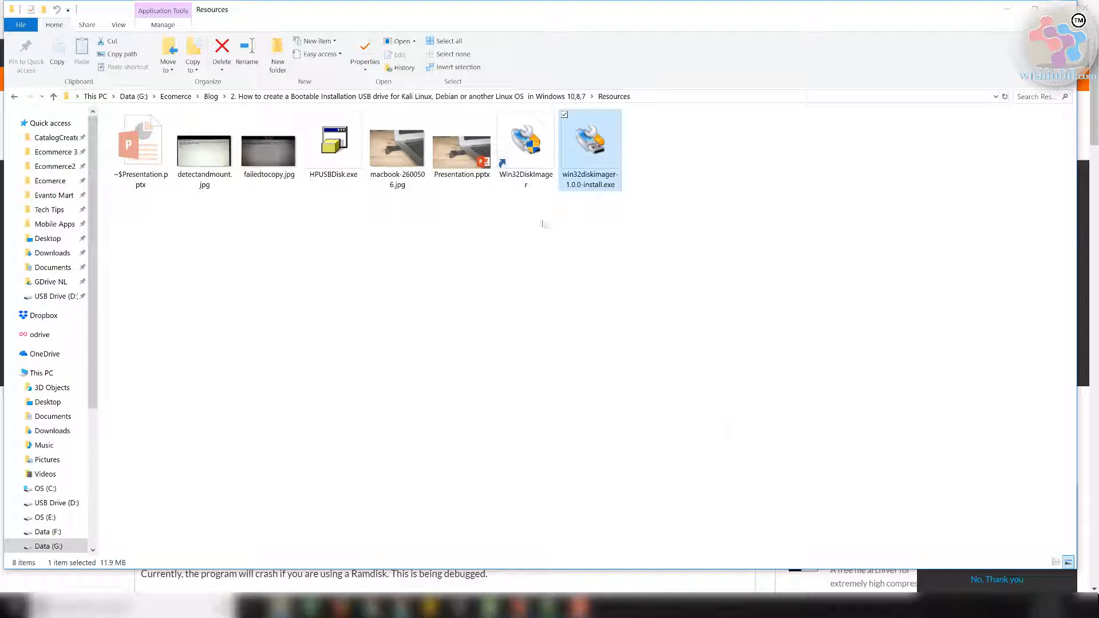
Launch Win32DiskImager and load kali-linux-2018.2-amd64.iso as the image file, showing all file types (*.*) while browsing
{"action": "double_click", "coordinate": [526, 183]}
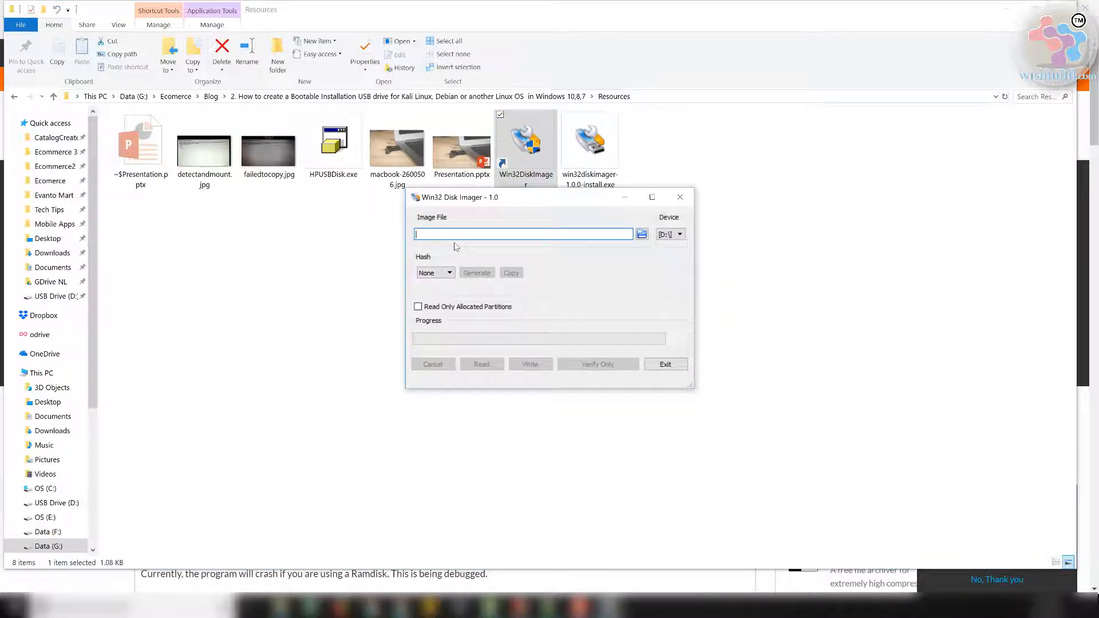
{"action": "left_click", "coordinate": [642, 236]}
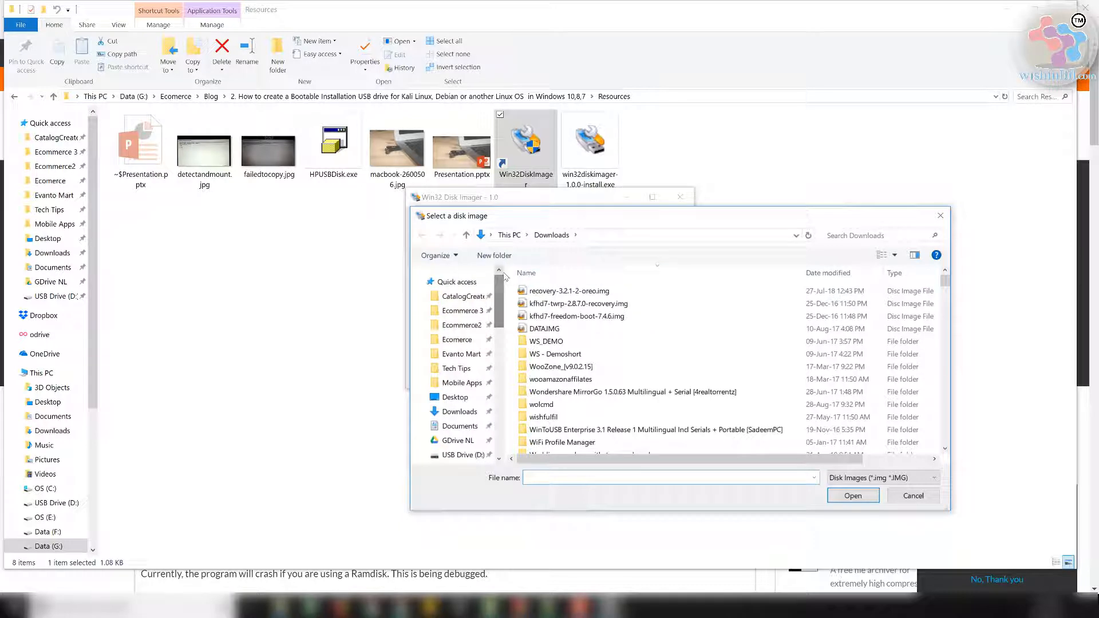
{"action": "mouse_move", "coordinate": [279, 605]}
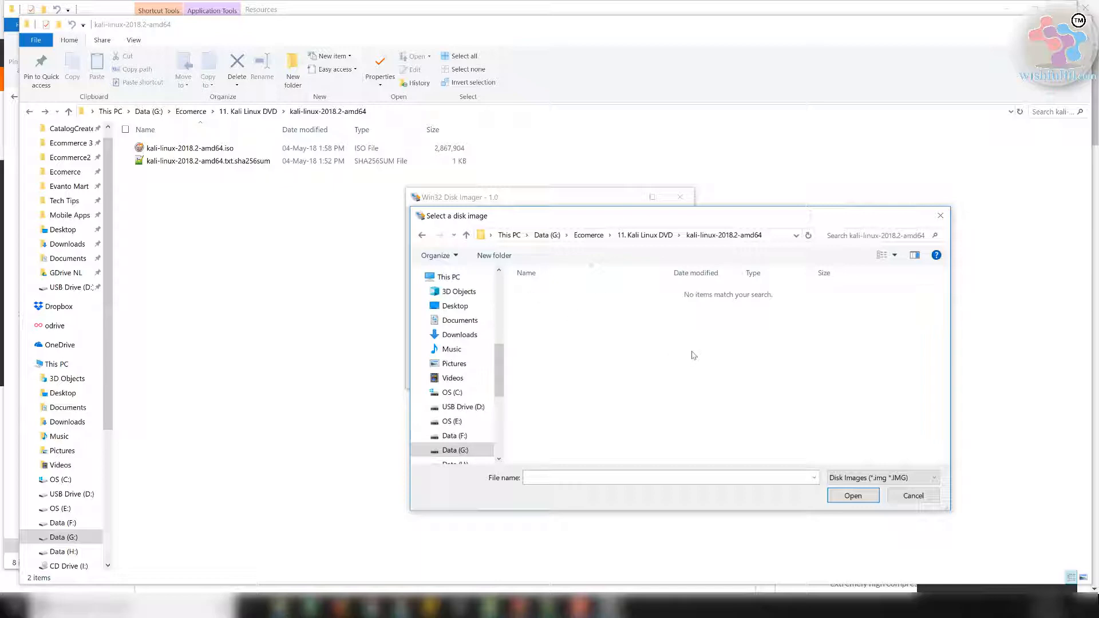
{"action": "left_click", "coordinate": [880, 481]}
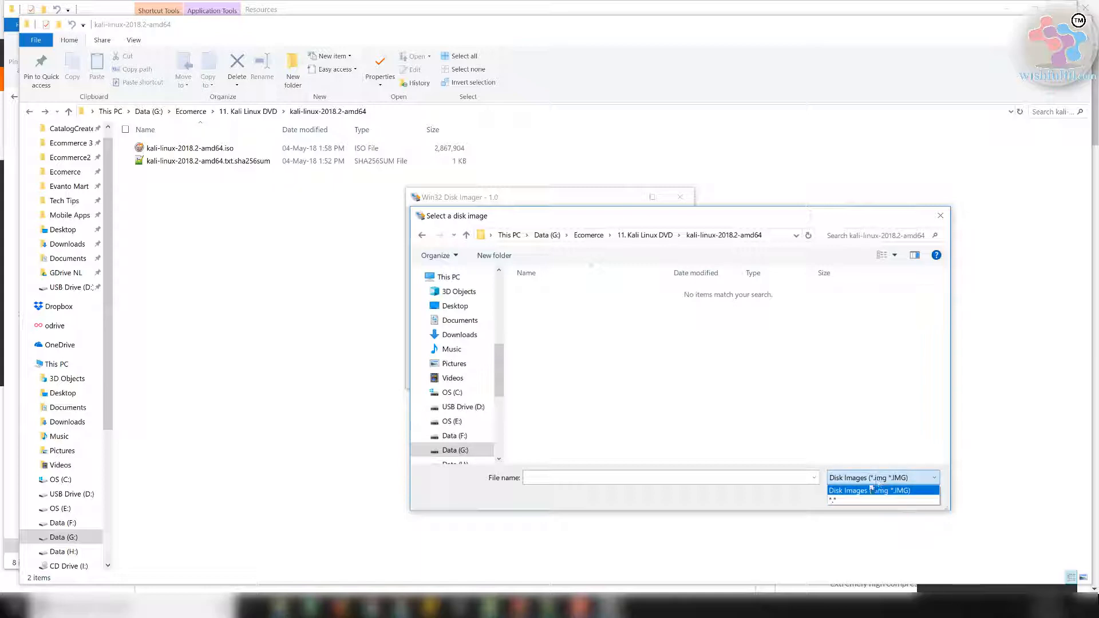
{"action": "left_click", "coordinate": [837, 502]}
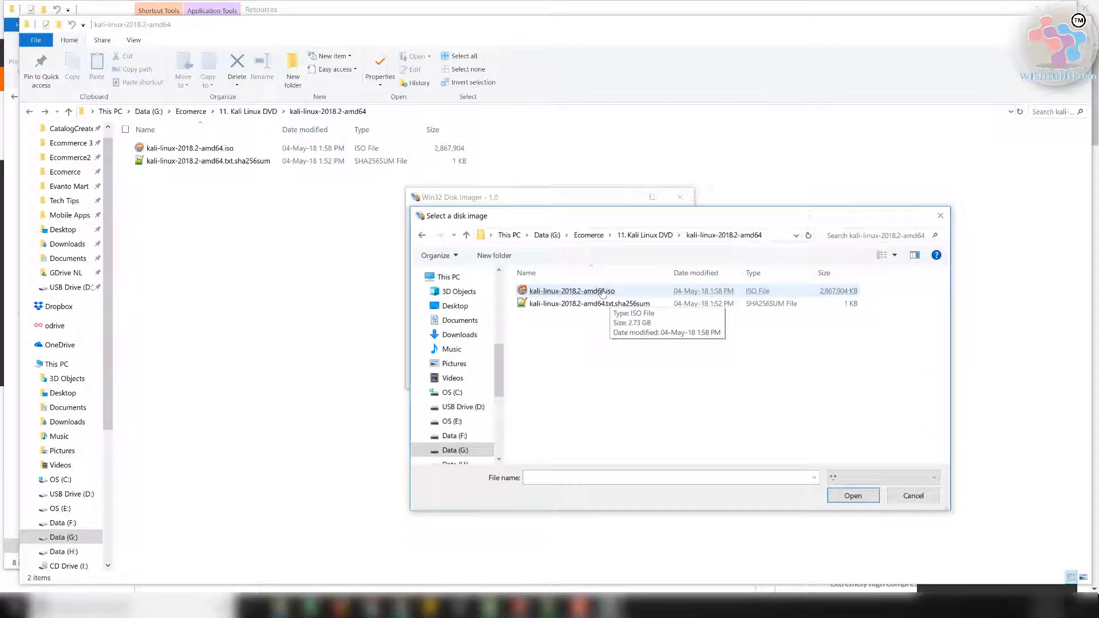
{"action": "double_click", "coordinate": [600, 292]}
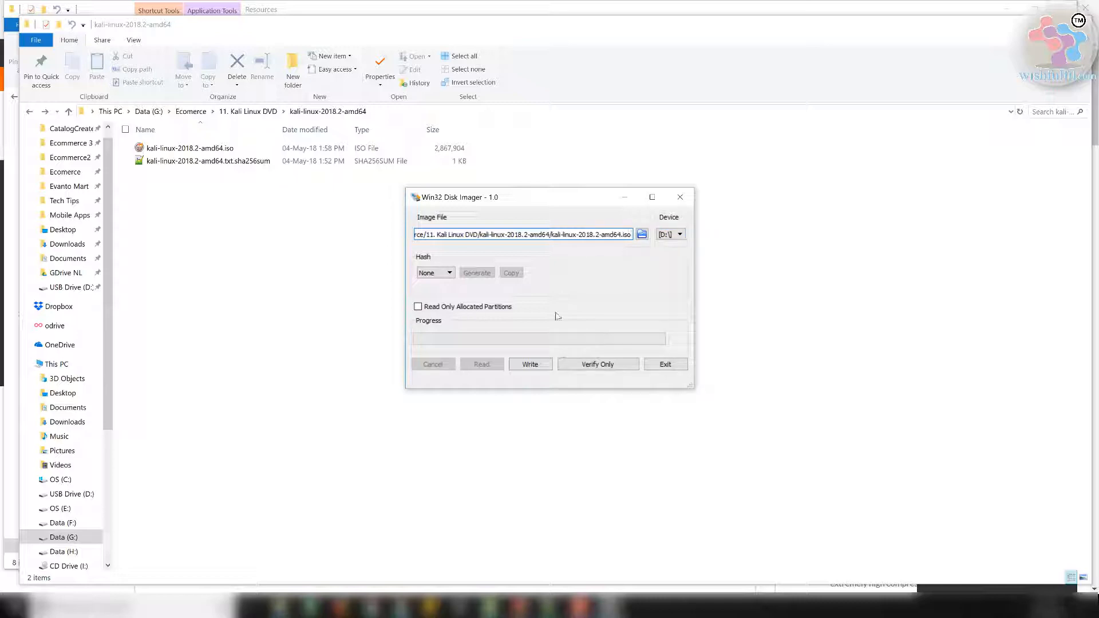
Write the Kali Linux image to the D: device, confirm the overwrite and dismiss the completion message
{"action": "left_click", "coordinate": [531, 365]}
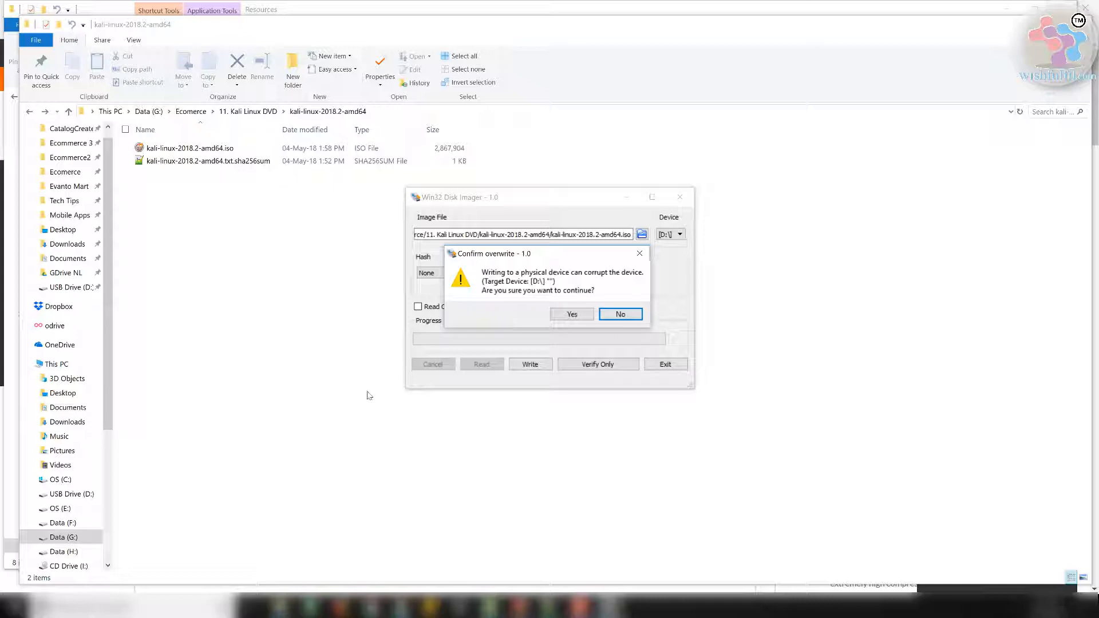
{"action": "left_click", "coordinate": [571, 314]}
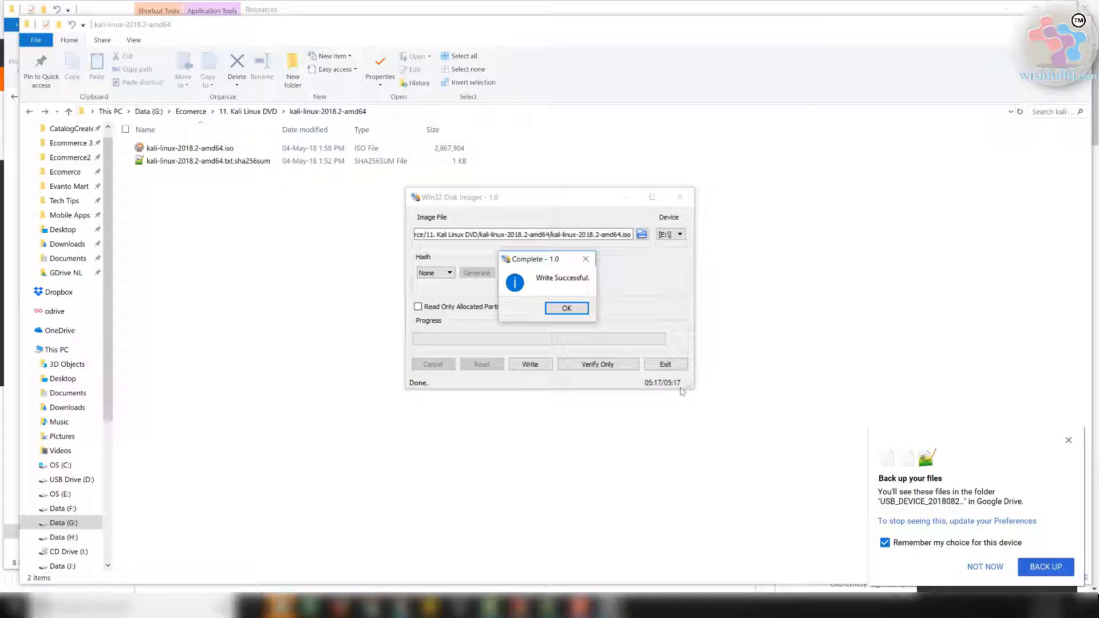
{"action": "left_click", "coordinate": [574, 312]}
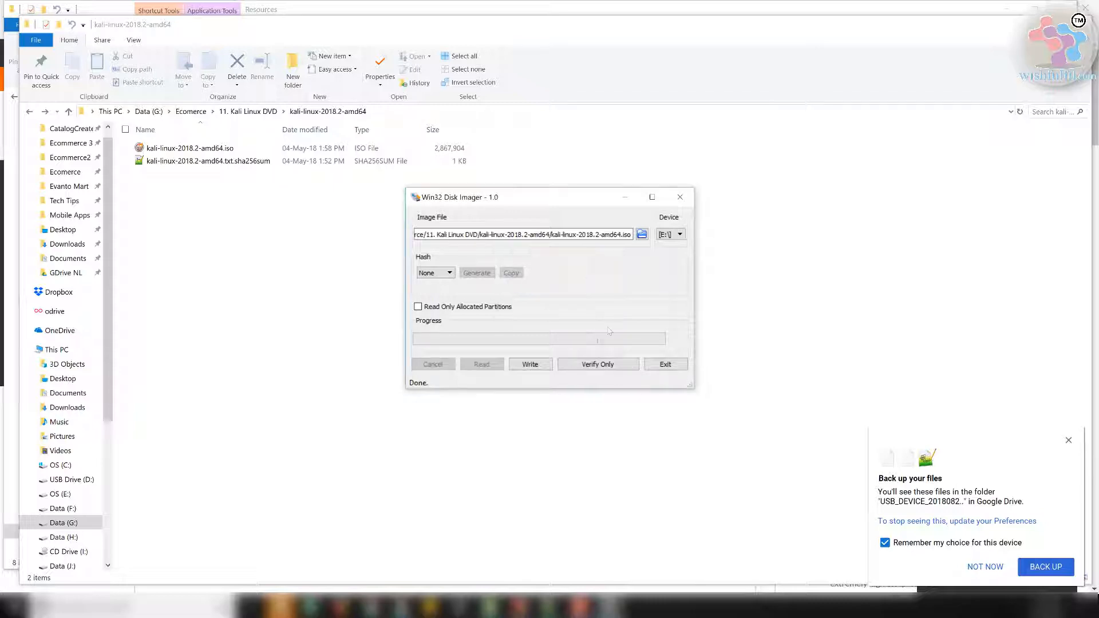
View the drives in This PC, then switch to the browser page for HP USB Disk Storage Format Tool on FileHippo
{"action": "left_click", "coordinate": [56, 350]}
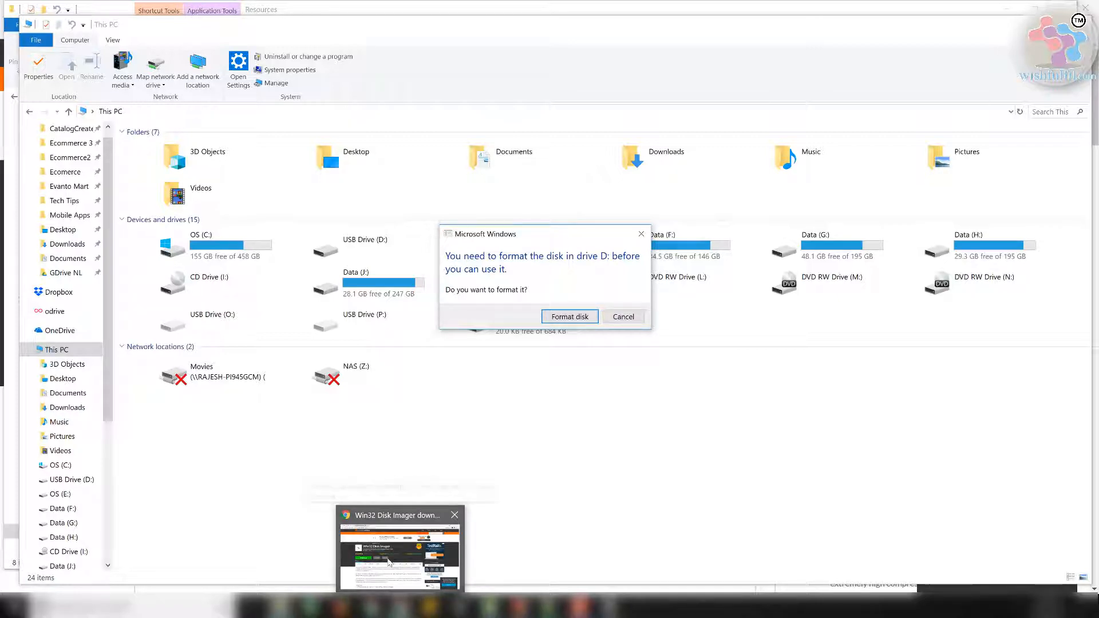
{"action": "left_click", "coordinate": [401, 558]}
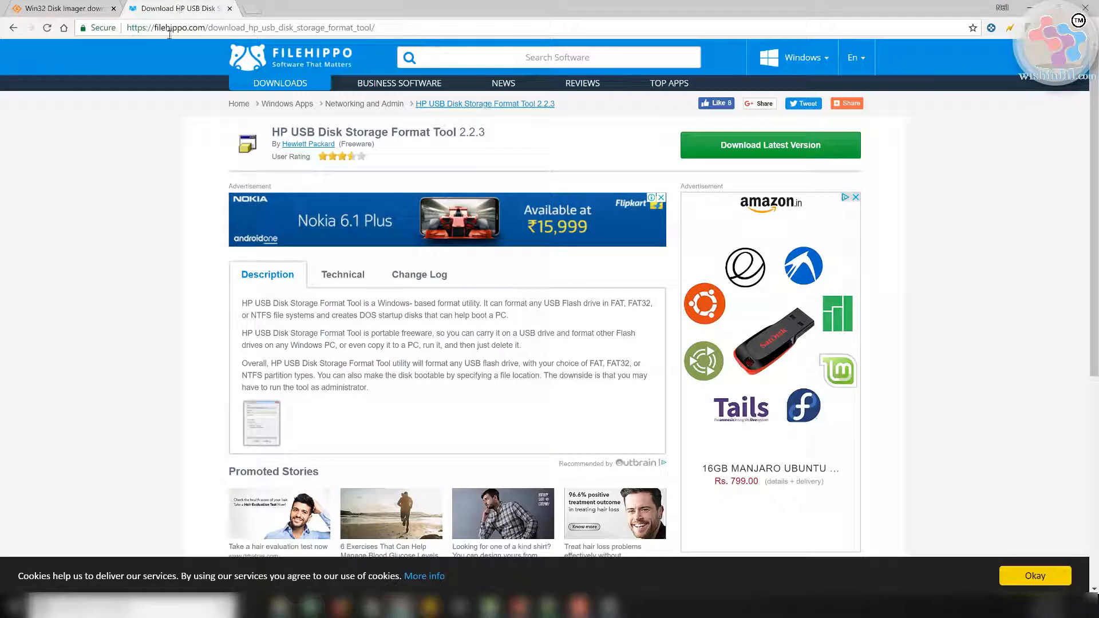
{"action": "left_click", "coordinate": [171, 8]}
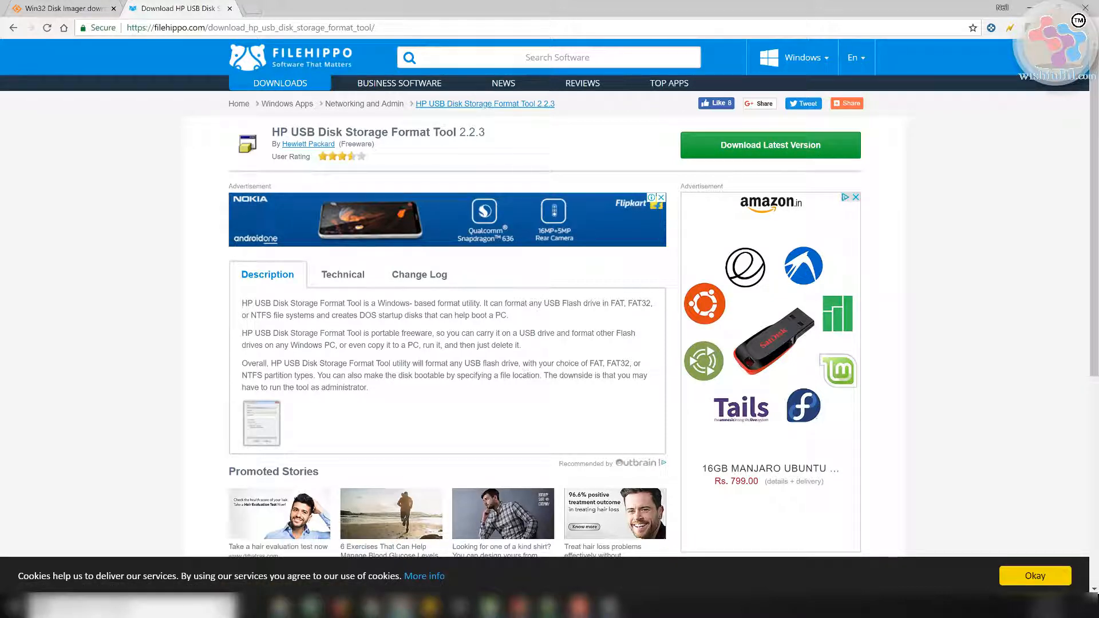
In the Resources folder, check that HPUSBDisk.exe is set to run as an administrator in its compatibility properties
{"action": "mouse_move", "coordinate": [280, 606]}
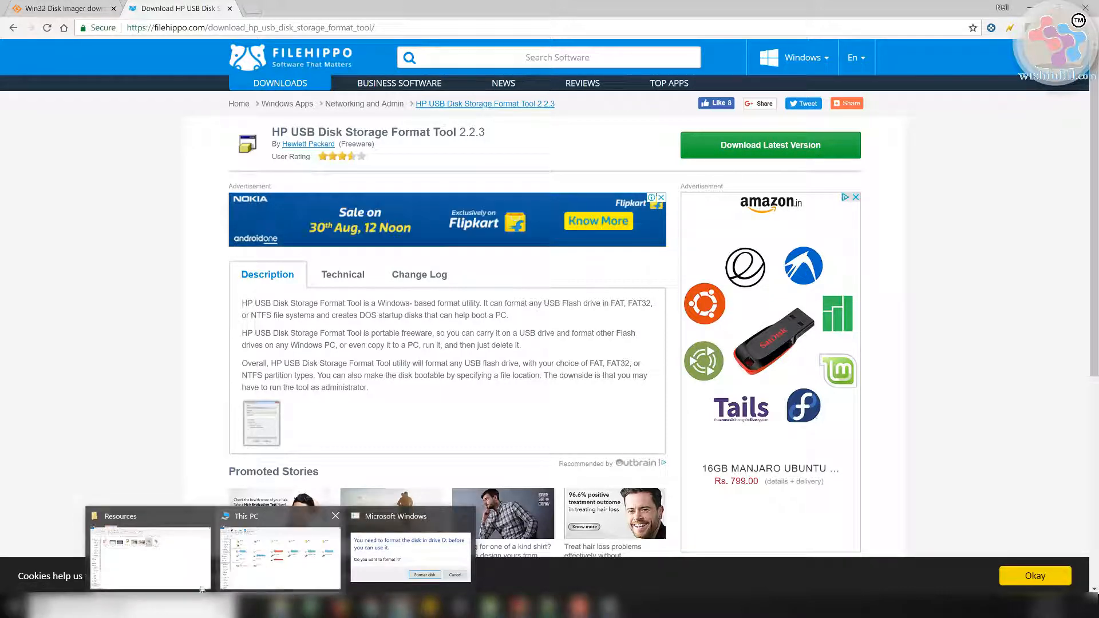
{"action": "left_click", "coordinate": [177, 576]}
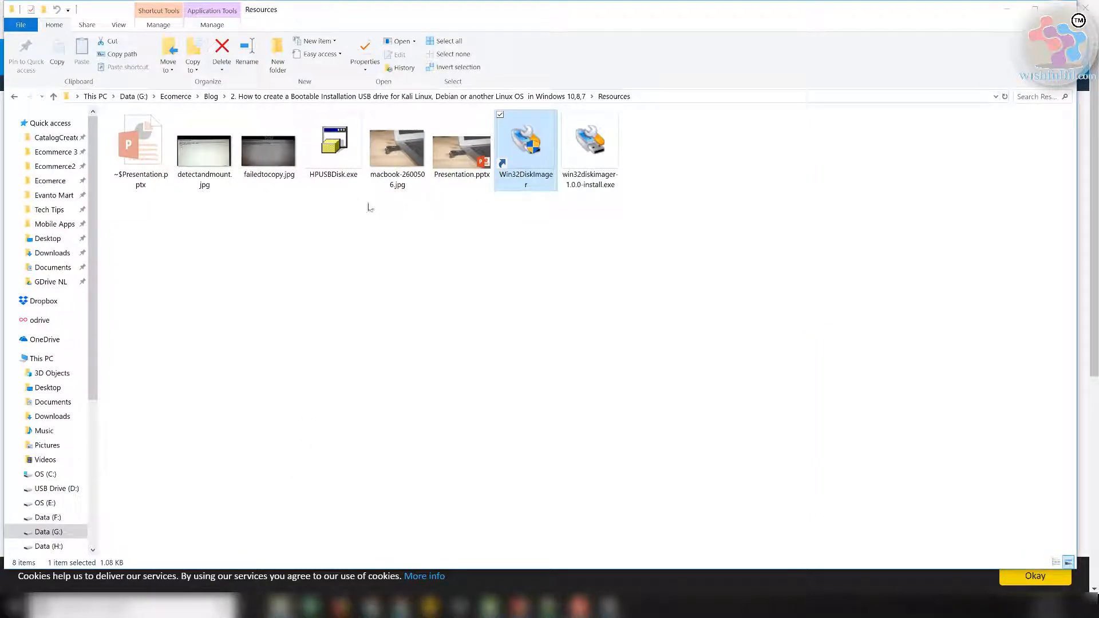
{"action": "right_click", "coordinate": [340, 168]}
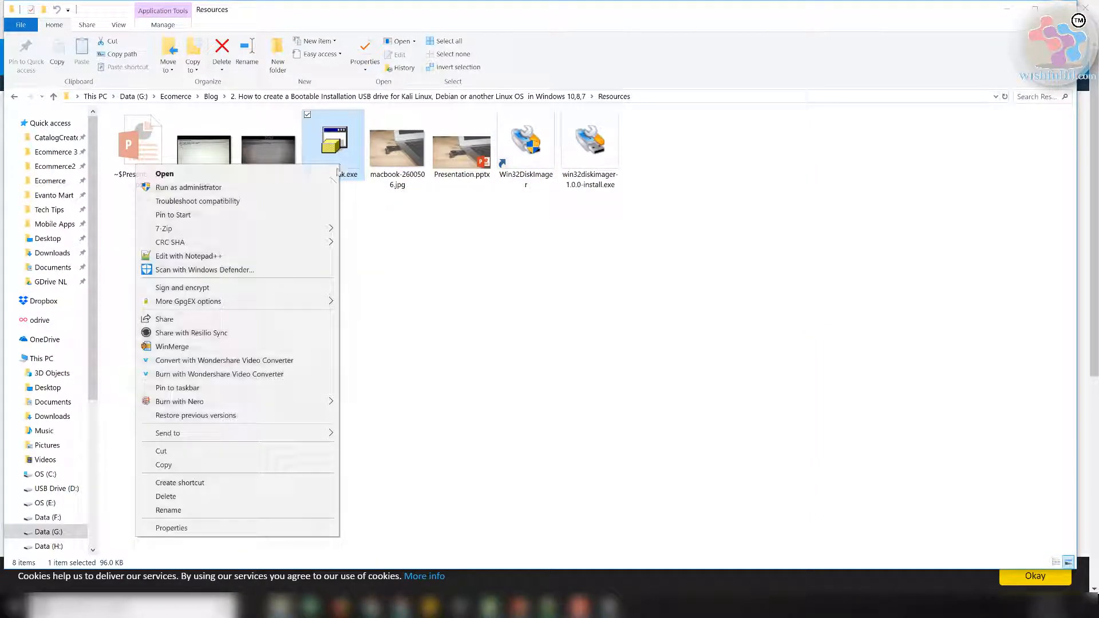
{"action": "left_click", "coordinate": [230, 528]}
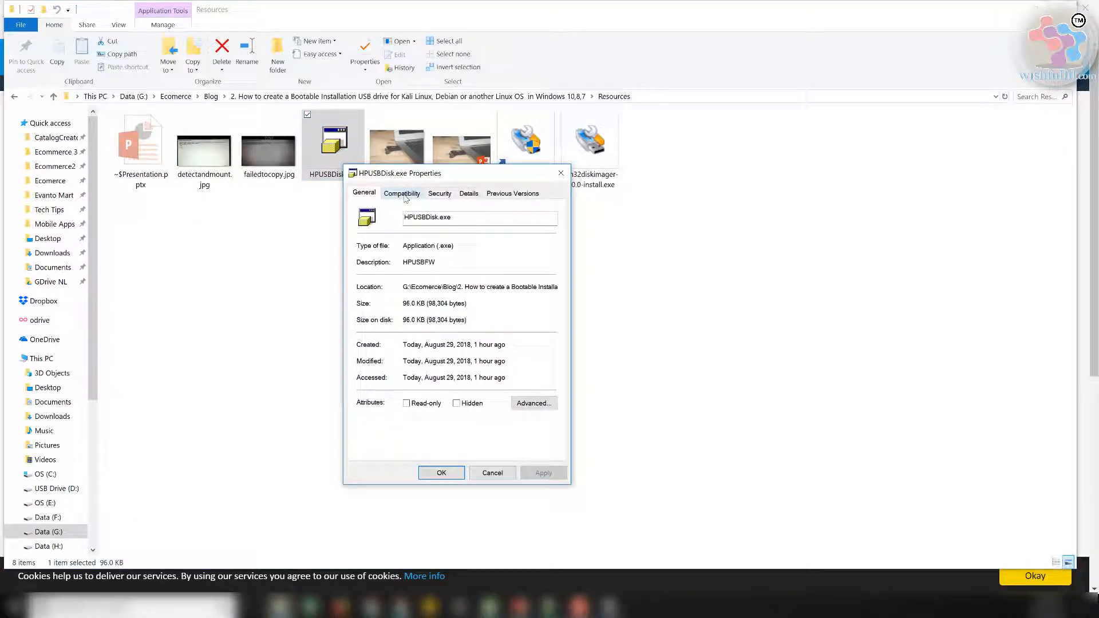
{"action": "left_click", "coordinate": [404, 195]}
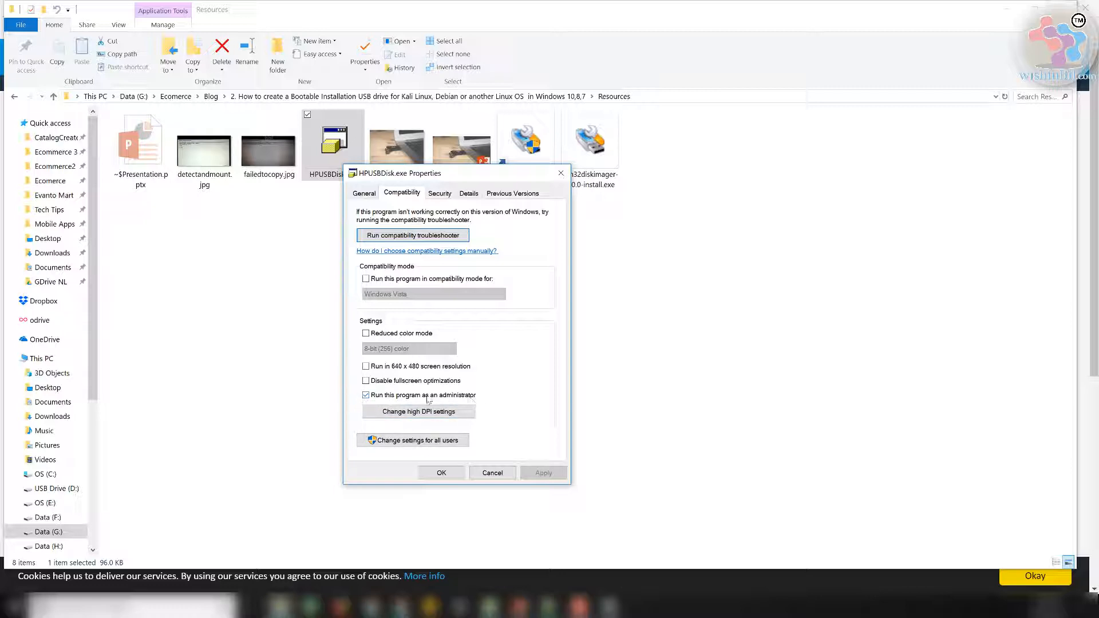
{"action": "left_click", "coordinate": [442, 473]}
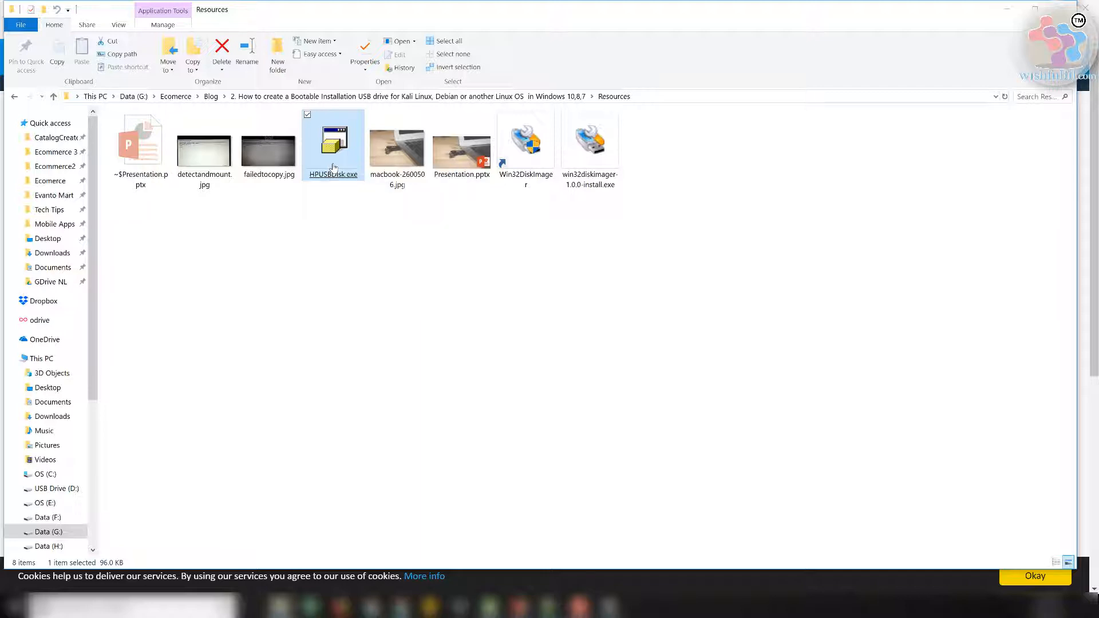
Launch HPUSBDisk.exe and choose the SanDisk Dual Drive (D:, Q:) as the device
{"action": "double_click", "coordinate": [334, 167]}
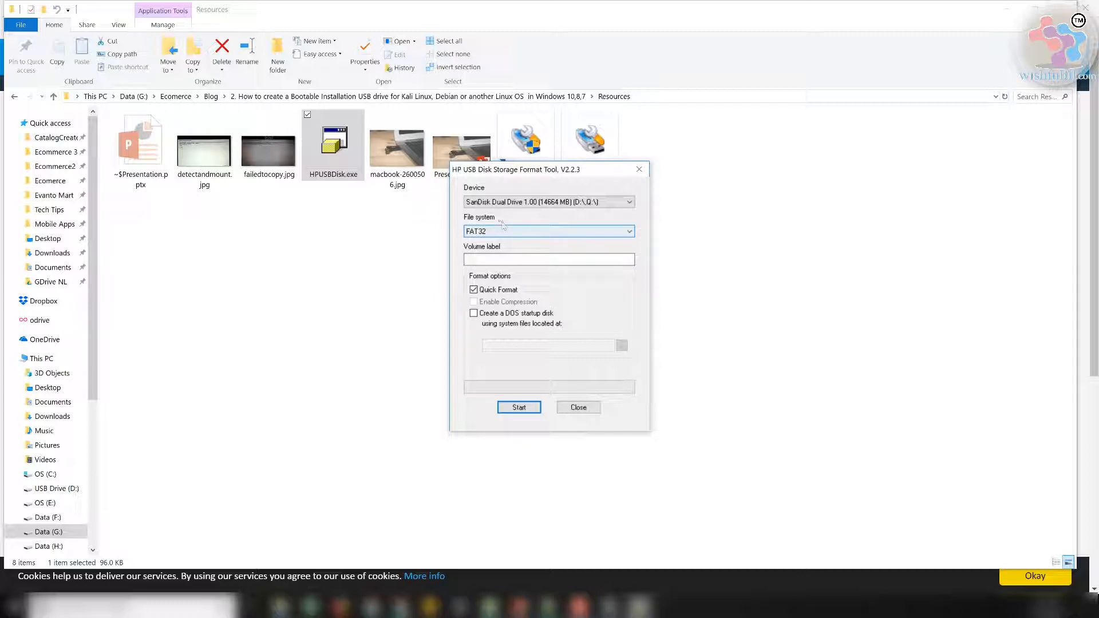
{"action": "left_click", "coordinate": [577, 206]}
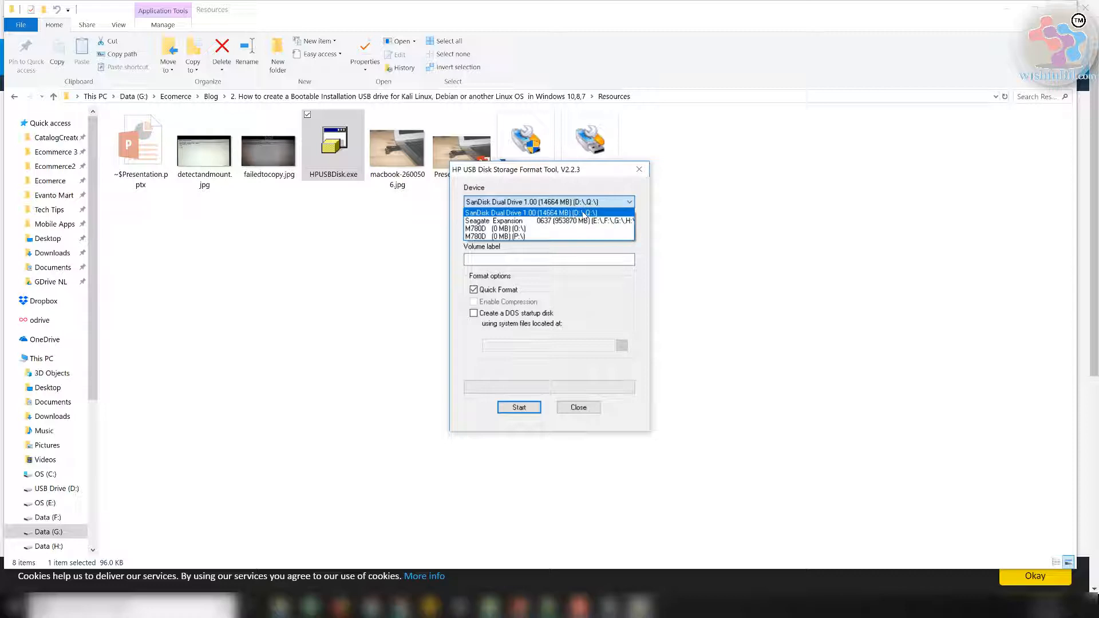
{"action": "left_click", "coordinate": [584, 214]}
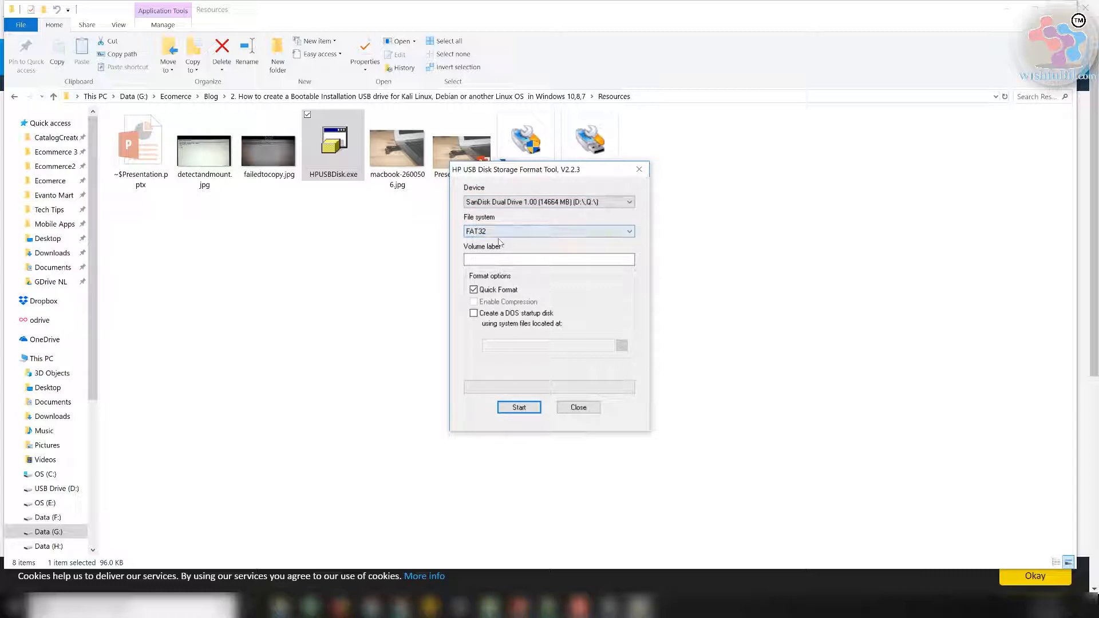
Close the Windows format prompt for drive D: and the This PC window
{"action": "mouse_move", "coordinate": [281, 606]}
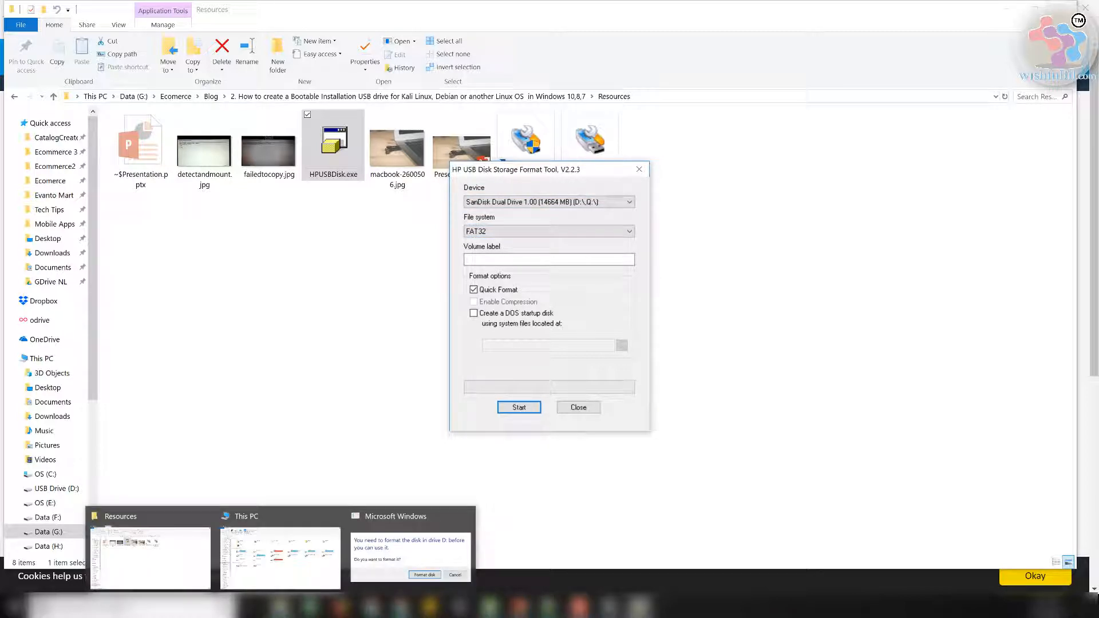
{"action": "left_click", "coordinate": [465, 517]}
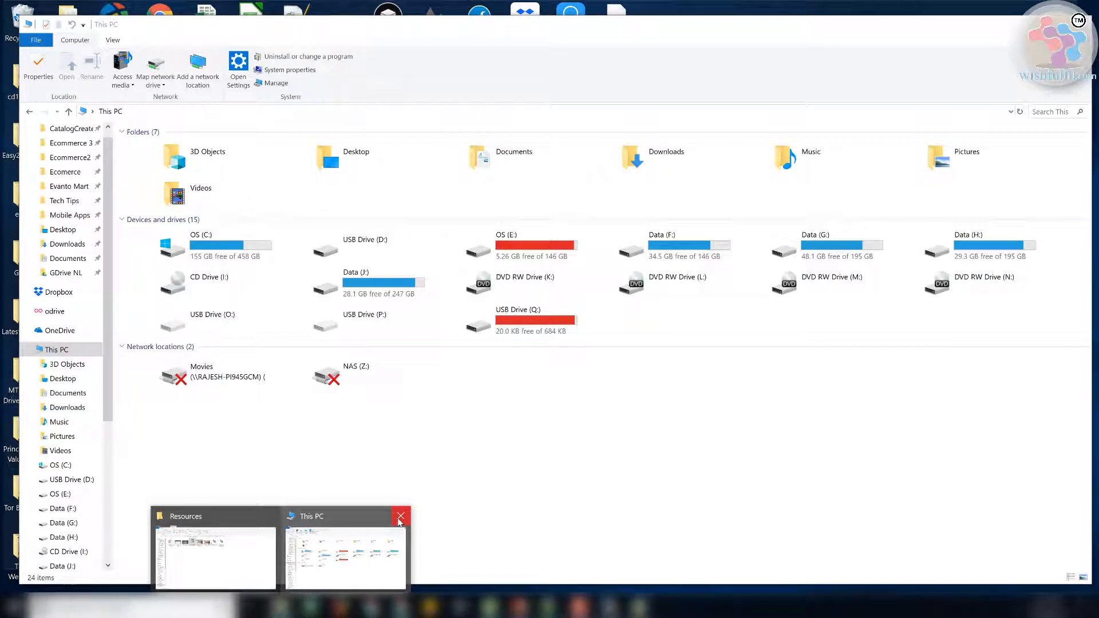
{"action": "left_click", "coordinate": [400, 517]}
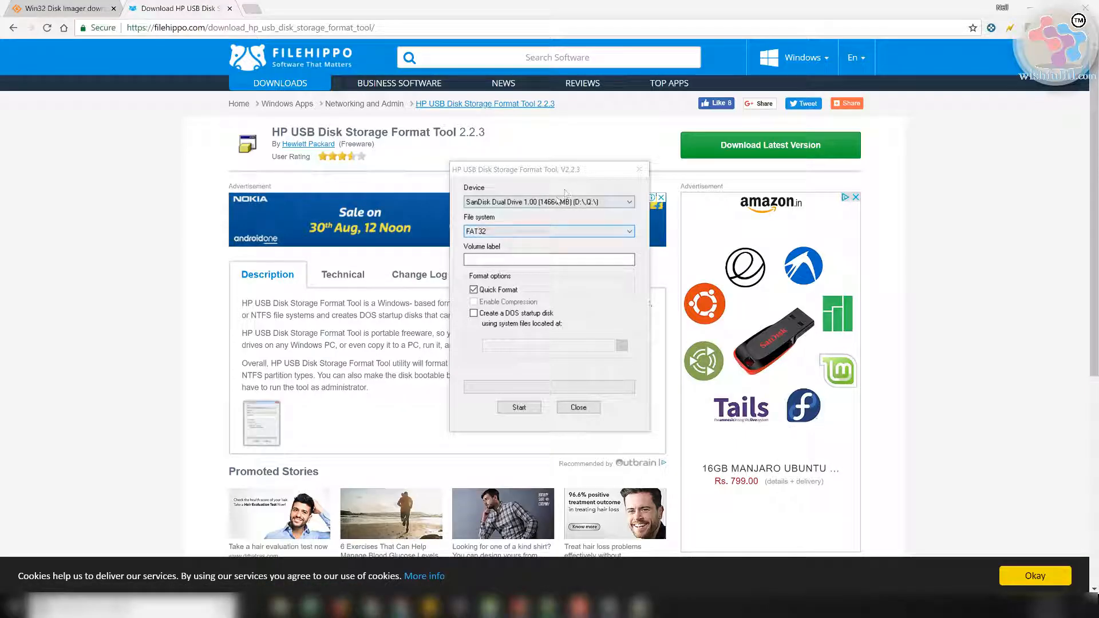
Format the SanDisk Dual Drive as FAT32 with Quick Format, confirm the data loss, and close the format tool
{"action": "left_click", "coordinate": [519, 407]}
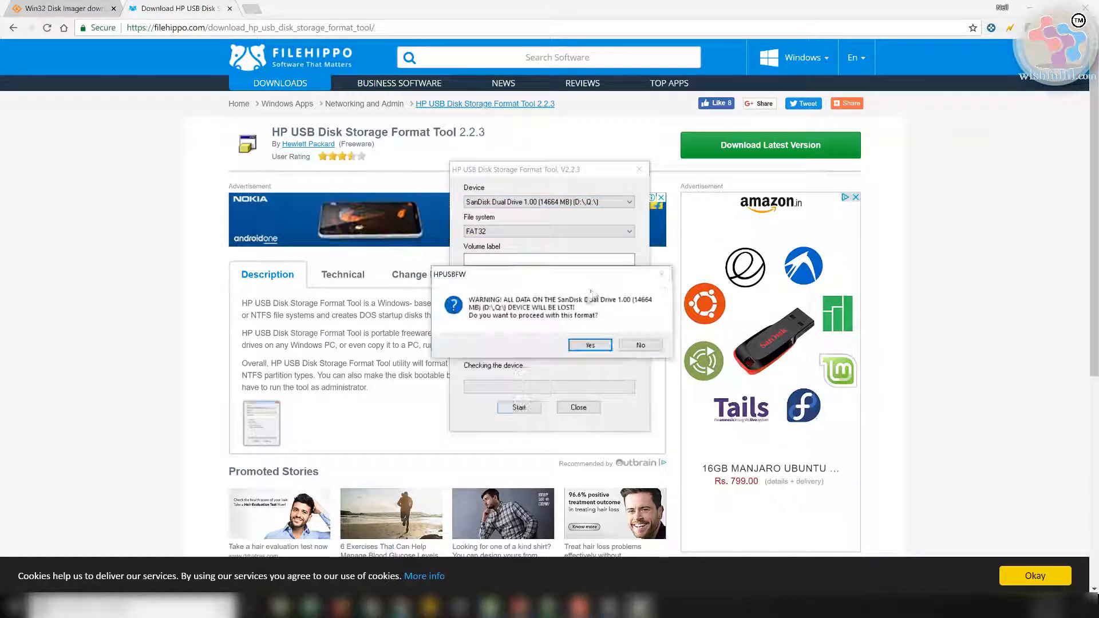
{"action": "left_click", "coordinate": [586, 347]}
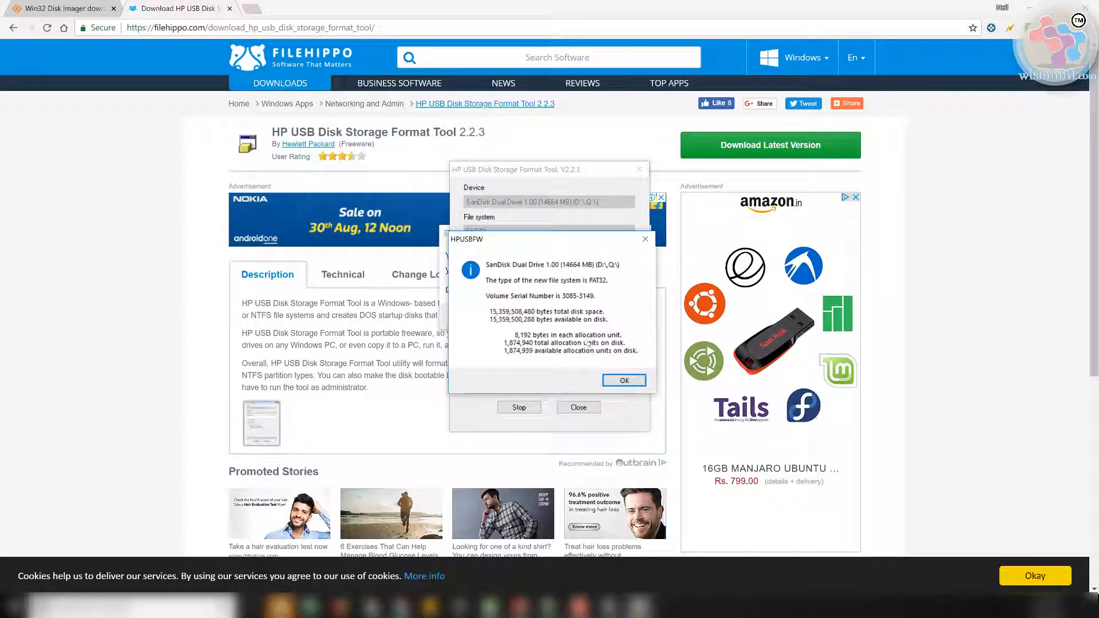
{"action": "left_click", "coordinate": [624, 380]}
{"action": "left_click", "coordinate": [579, 407]}
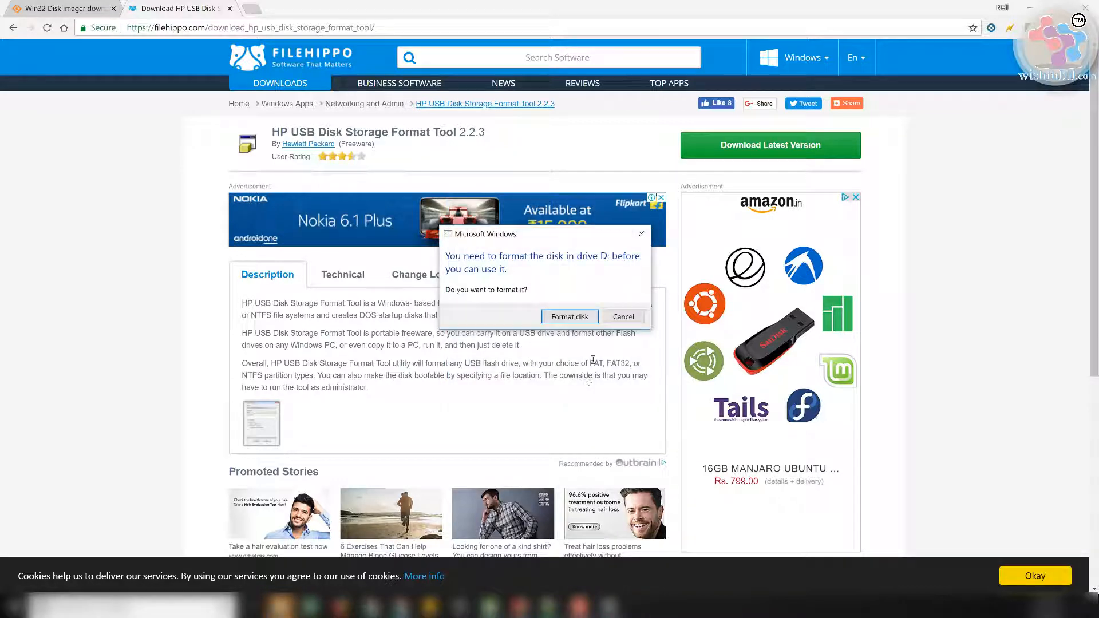